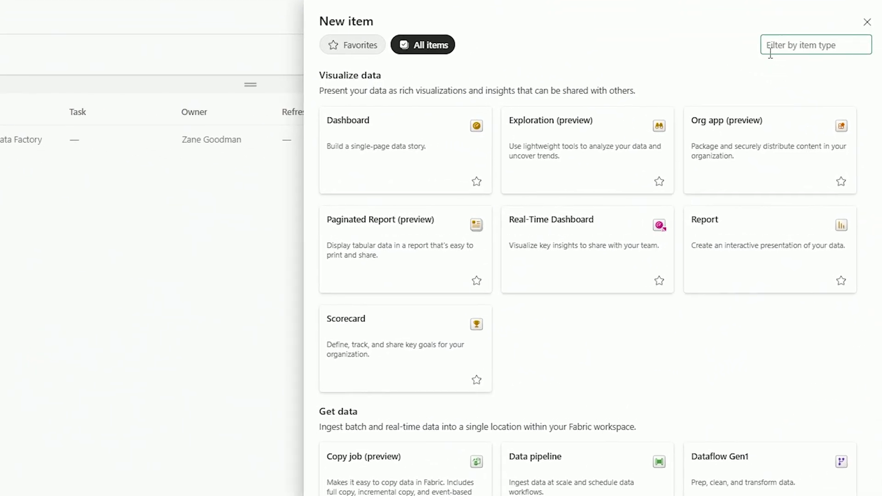
Step: Filter the new item types by typing 'azure da'
click(770, 52)
text(azure da)
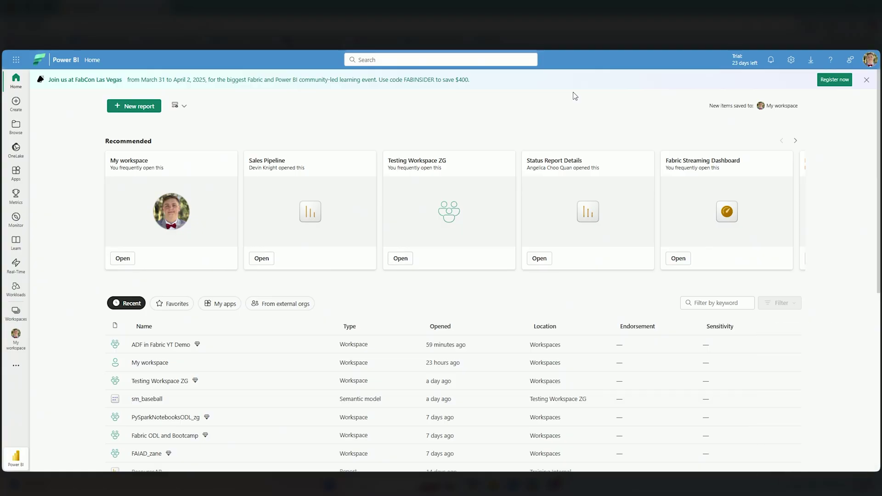
Step: Open the ADF in Fabric YT Demo workspace and collapse its task-flow area
click(16, 314)
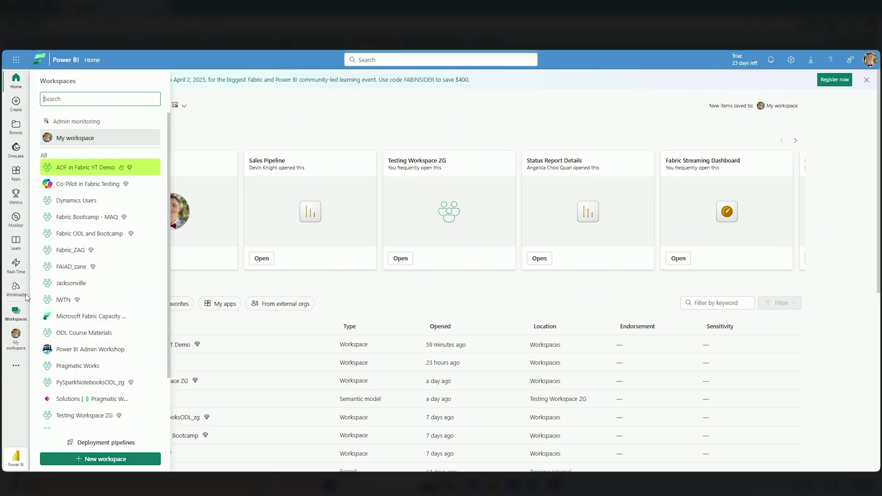
click(92, 168)
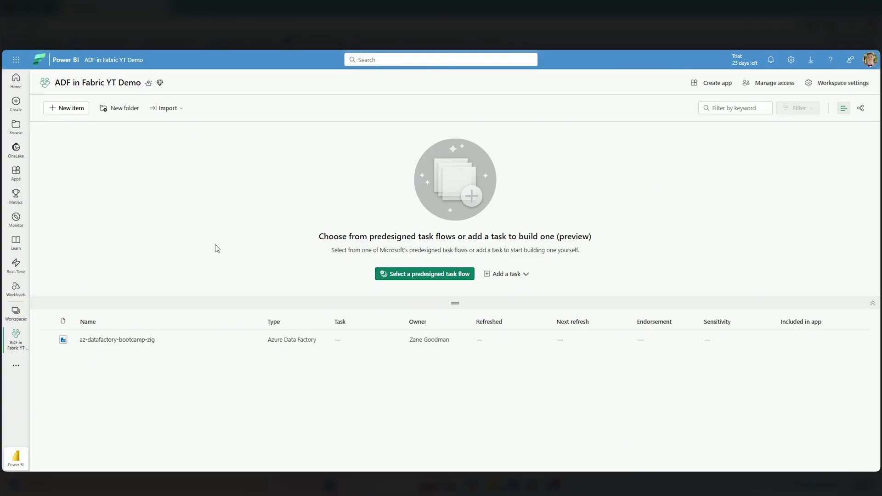
click(872, 302)
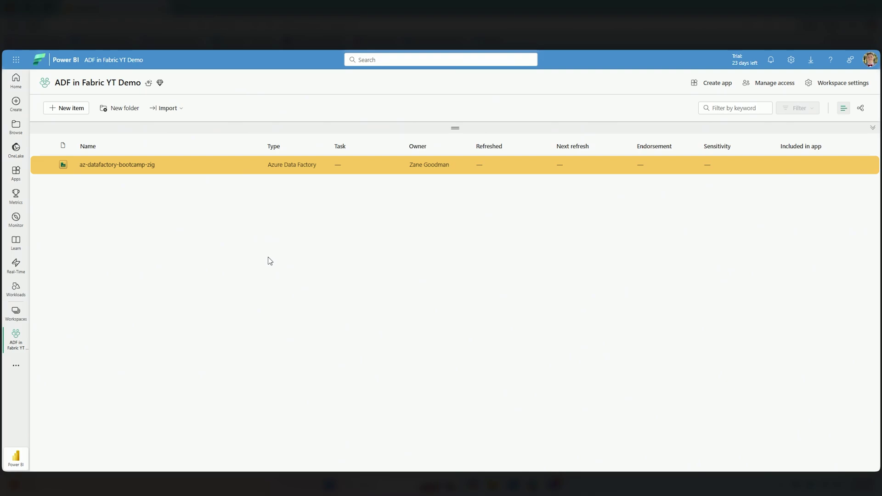
Step: Start a new item and filter the item types by 'azure data factory'
click(72, 110)
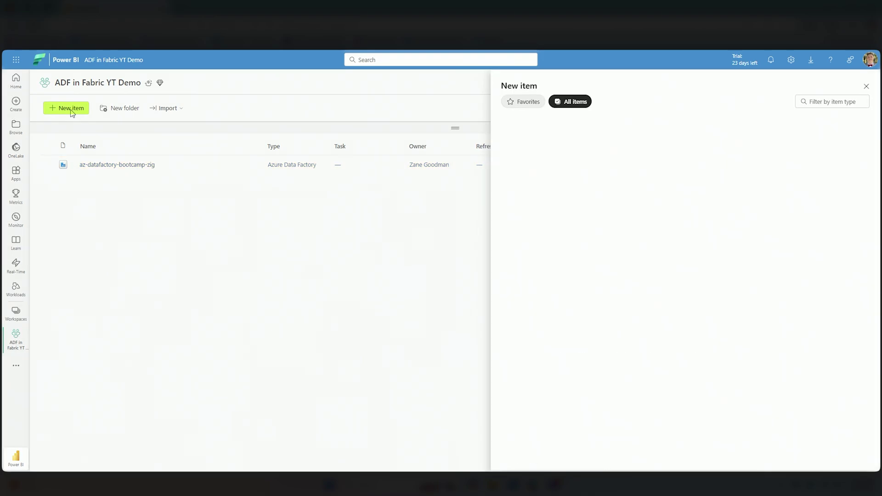
click(804, 105)
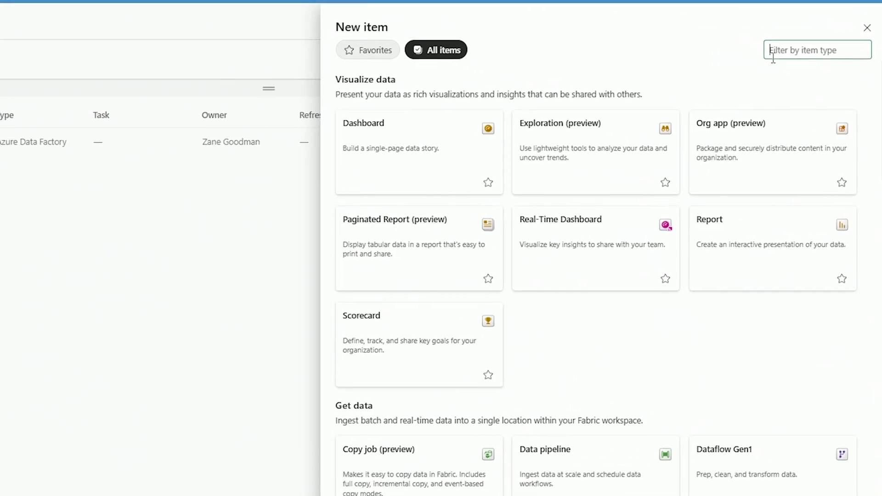
text(az)
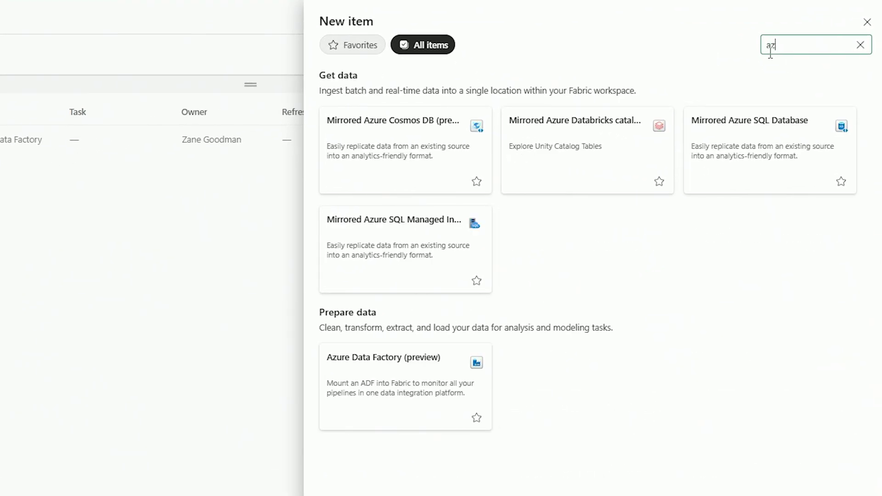
text(ure data)
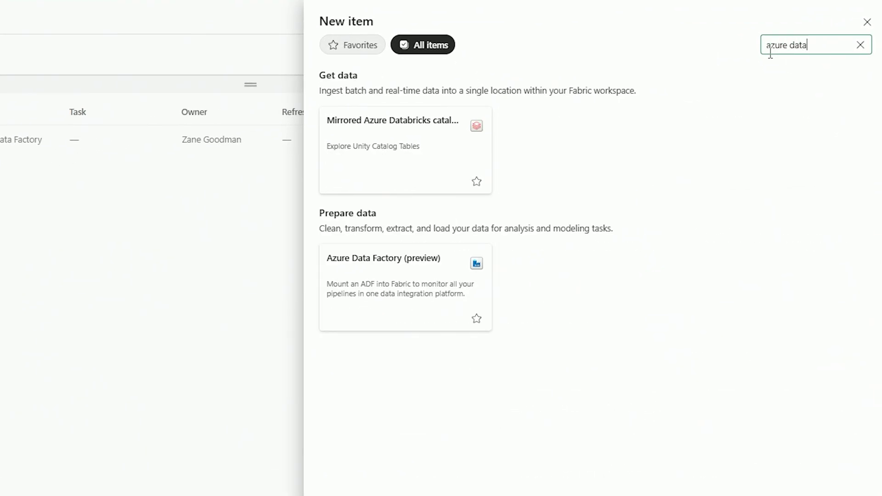
text( factory)
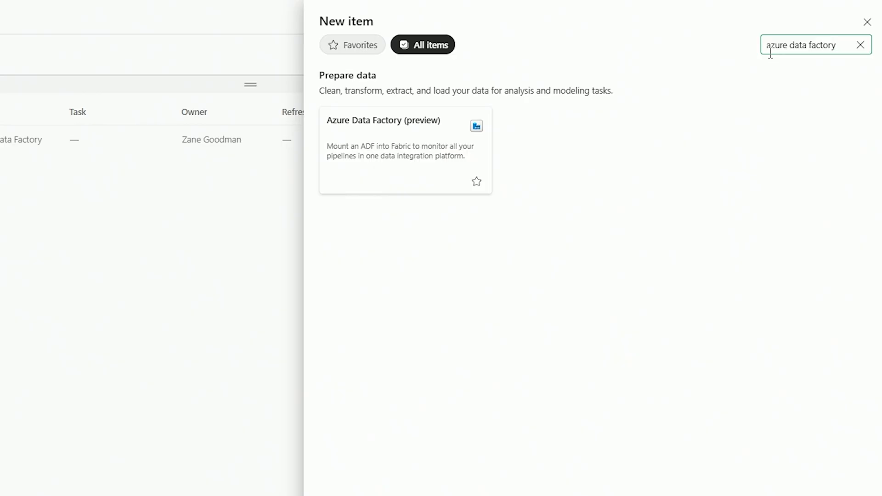
Step: Choose the Azure Data Factory (preview) card to list factories available for mounting
click(379, 141)
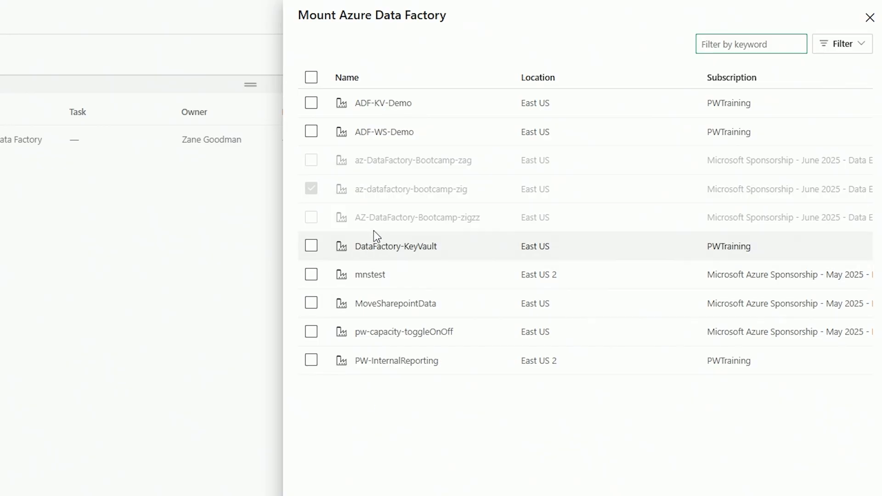
mouse_move(378, 220)
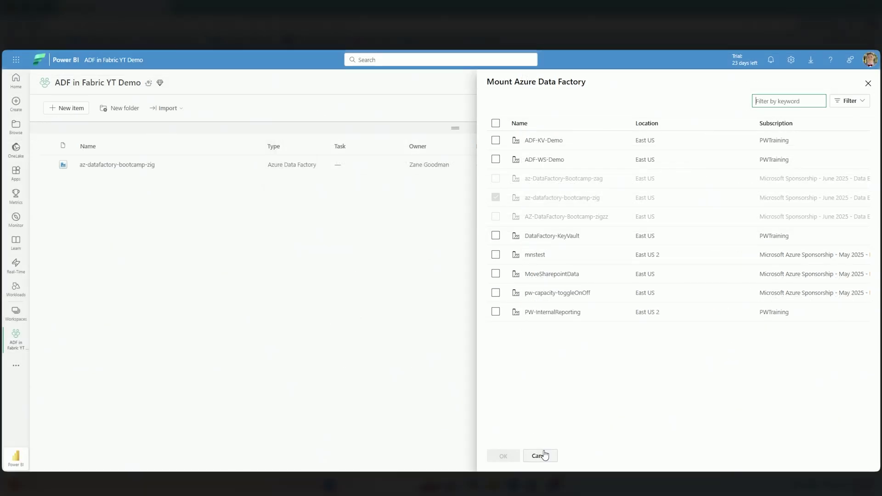
Step: Cancel the Mount Azure Data Factory panel without adding a factory
click(540, 455)
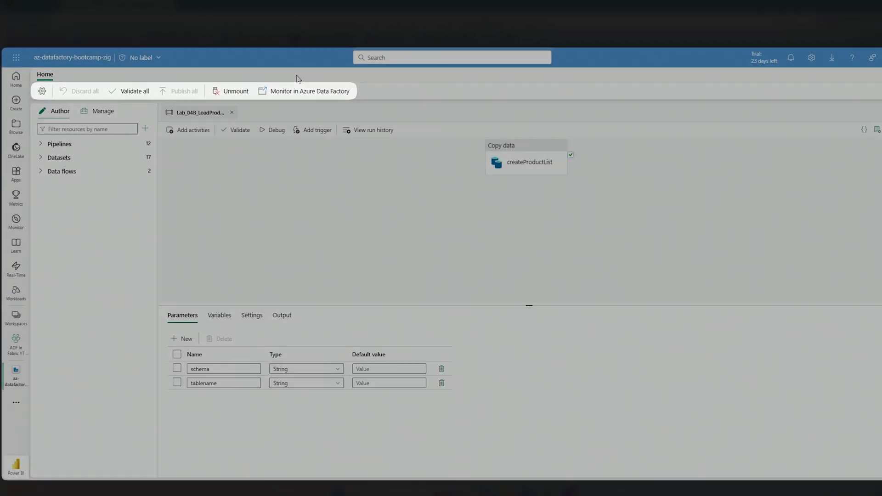
click(42, 93)
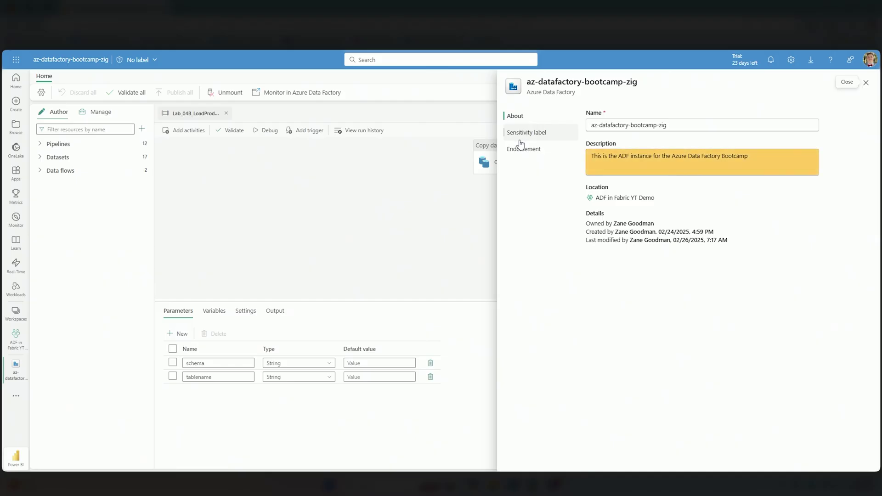
click(549, 135)
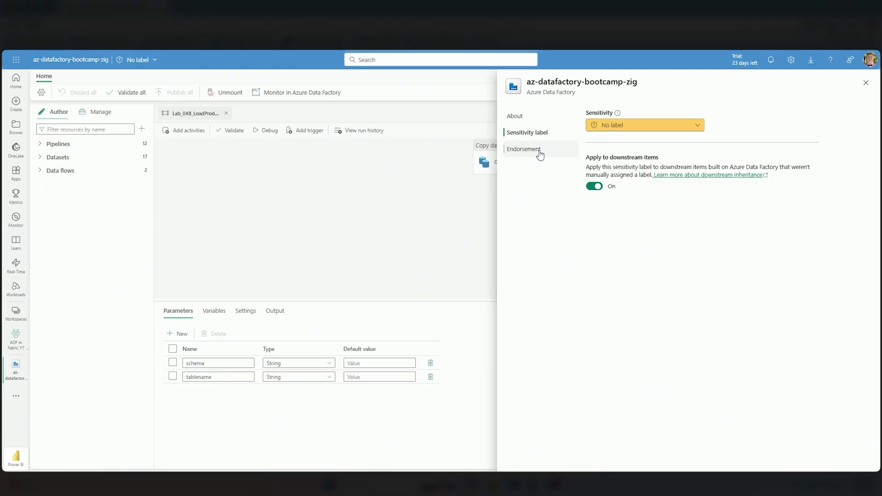
click(540, 154)
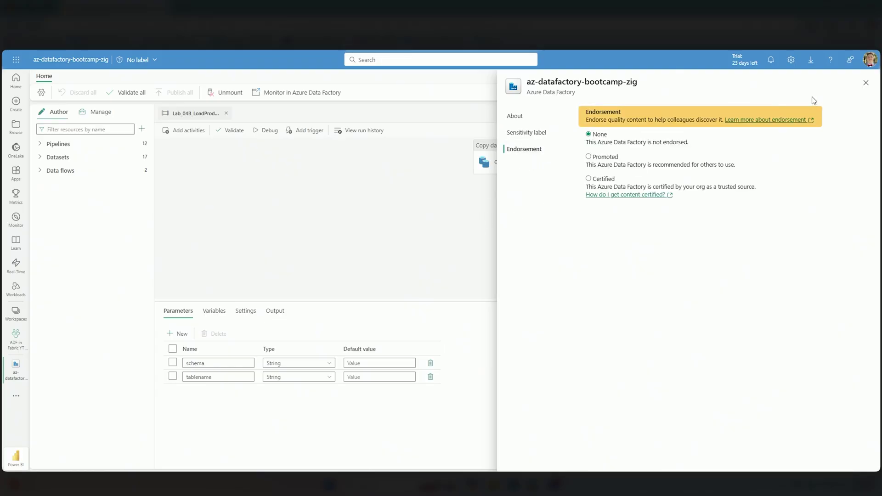
click(866, 83)
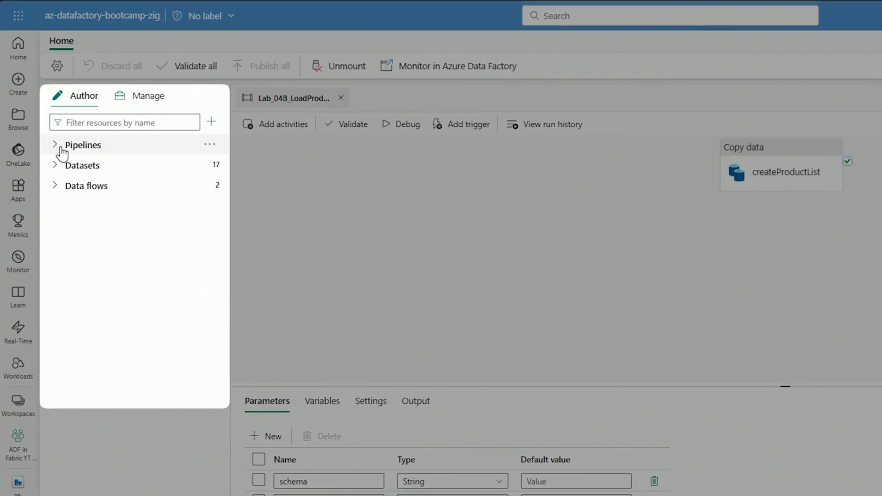
Step: Open Lab_05_LoadTaskQueue and Lab_05D_CheckIfFileExist, return to Lab_04B_LoadProducts, and preview its activities list
click(49, 146)
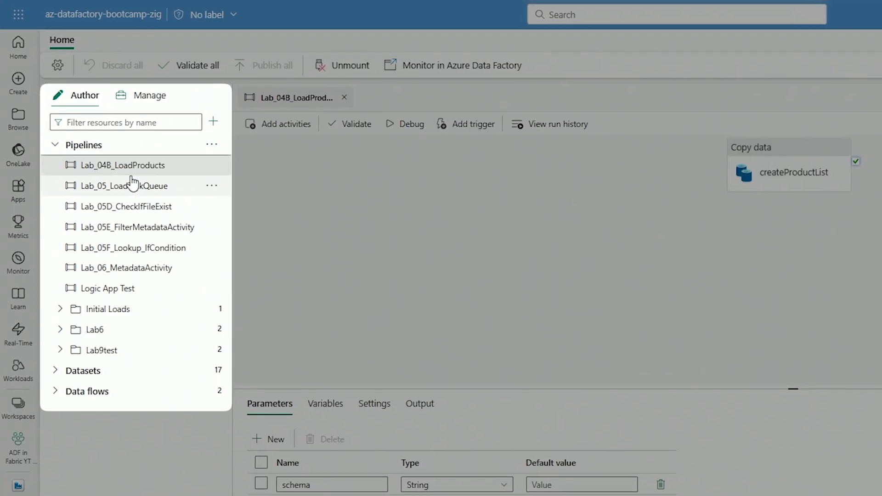
click(141, 164)
click(184, 184)
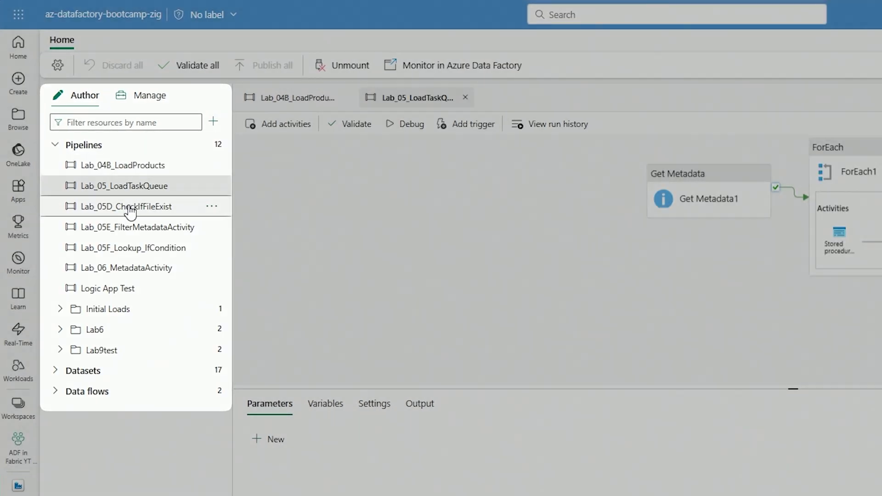
click(186, 208)
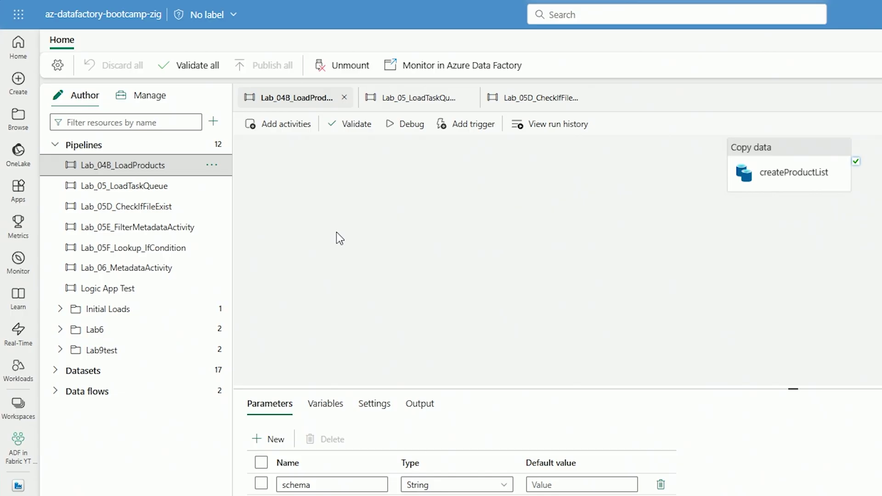
click(287, 128)
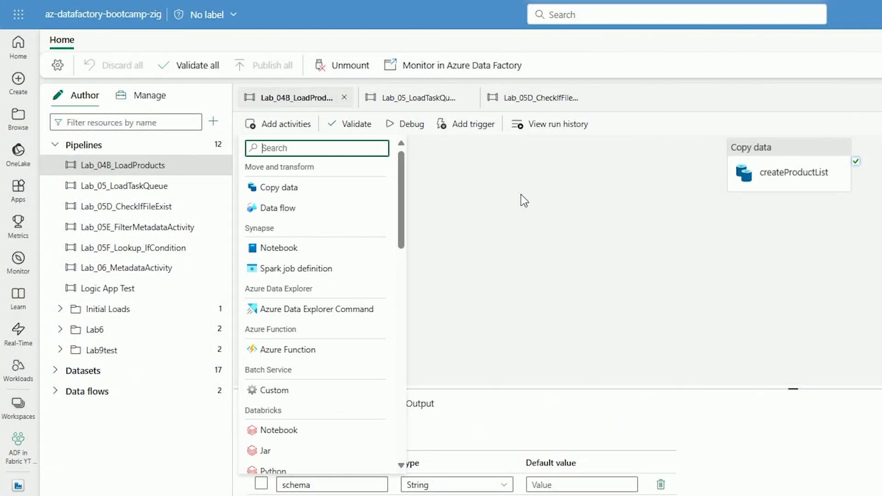
click(520, 194)
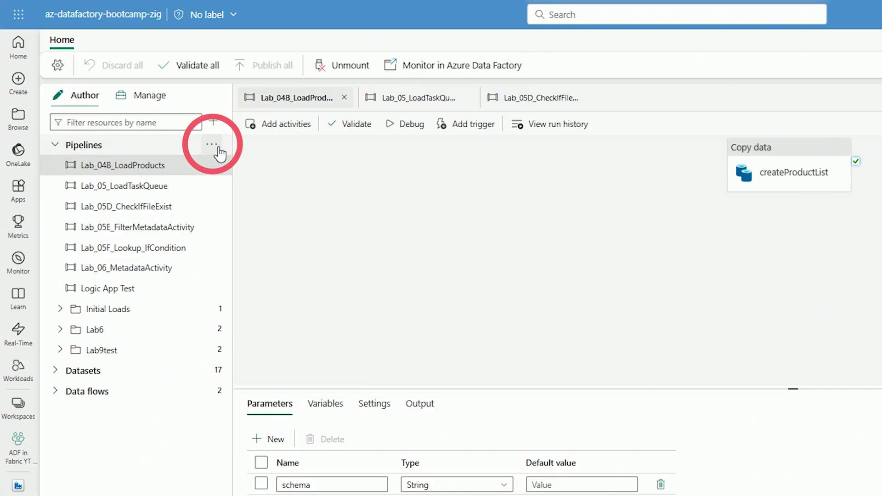
Step: Check the Pipelines actions menu, then view Lab_04B_LoadProducts run history
click(213, 146)
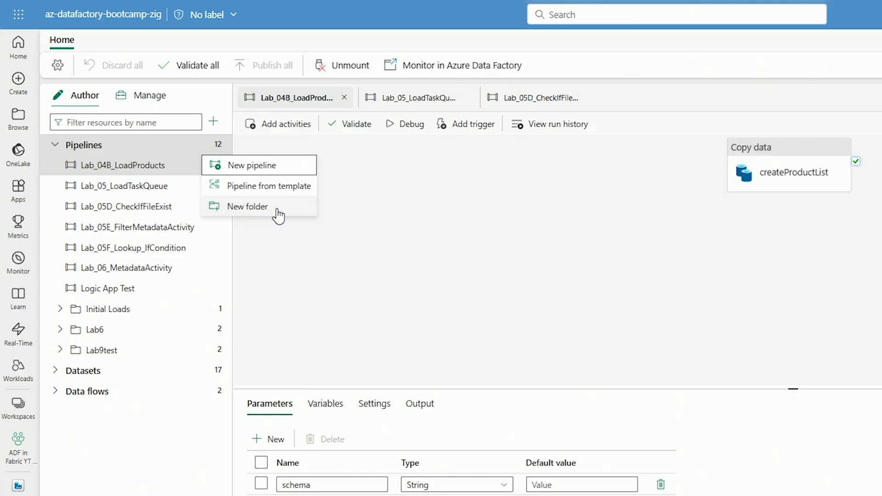
click(393, 178)
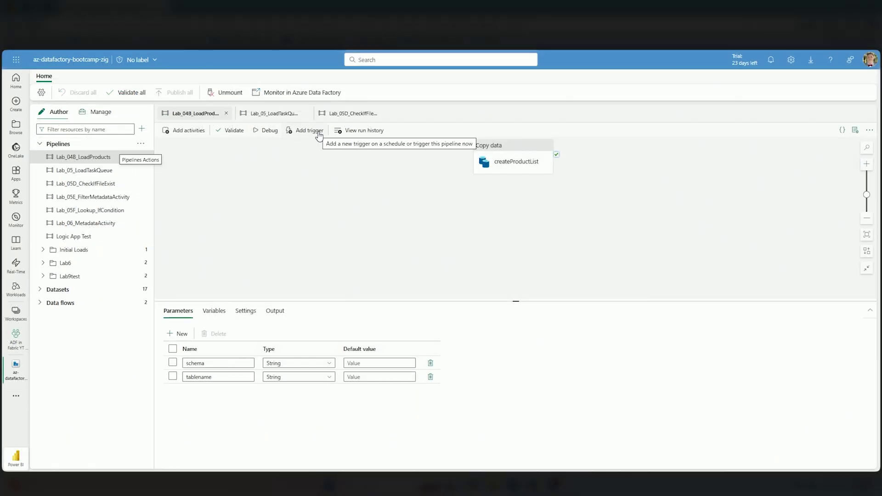
click(350, 133)
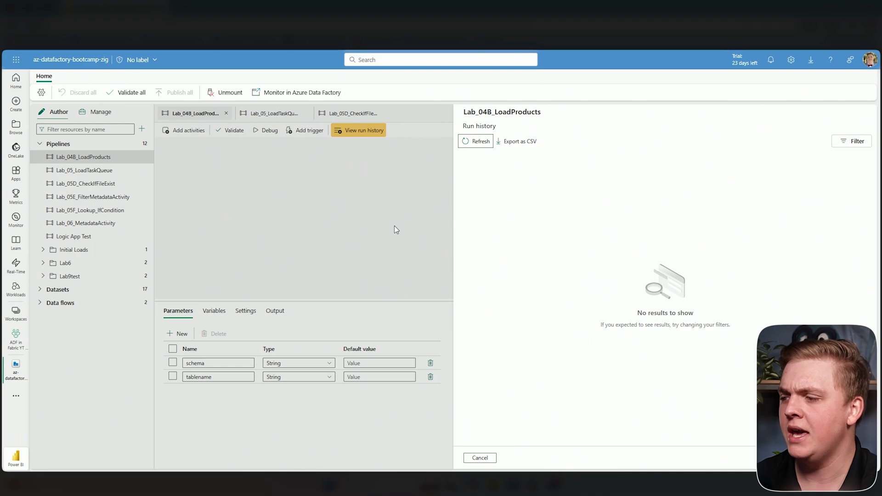
Step: Cancel the Run history panel to return to the Lab_04B_LoadProducts canvas
click(479, 458)
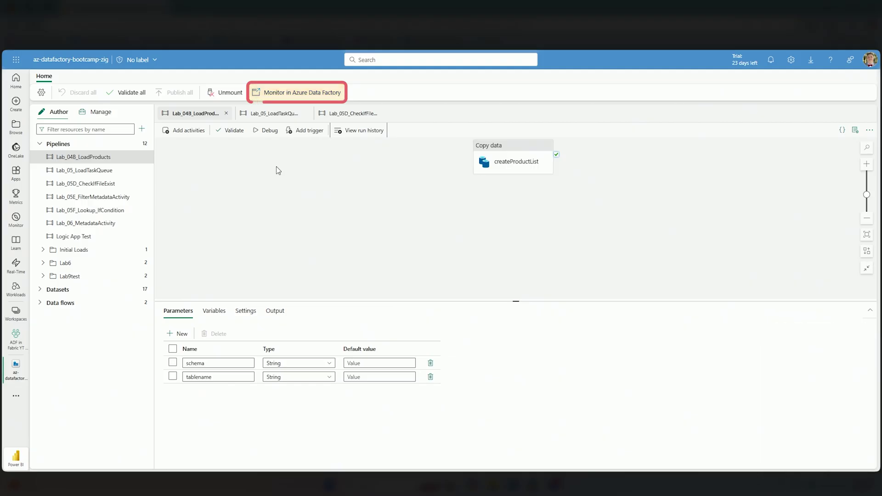
Step: Expand Datasets and start a new dataset from its actions menu
click(41, 289)
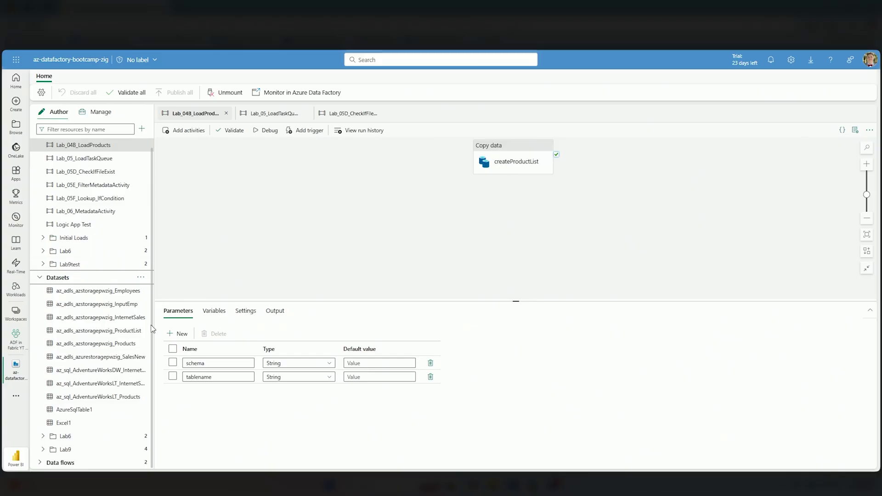
click(141, 277)
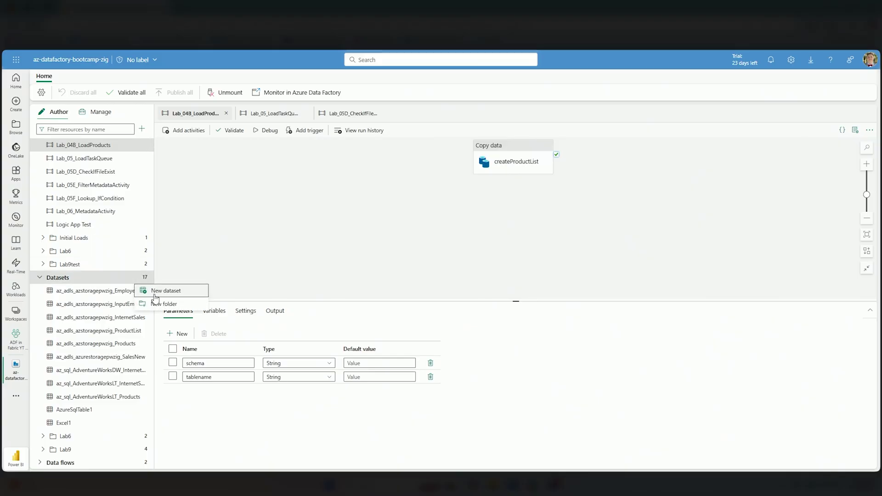
click(154, 292)
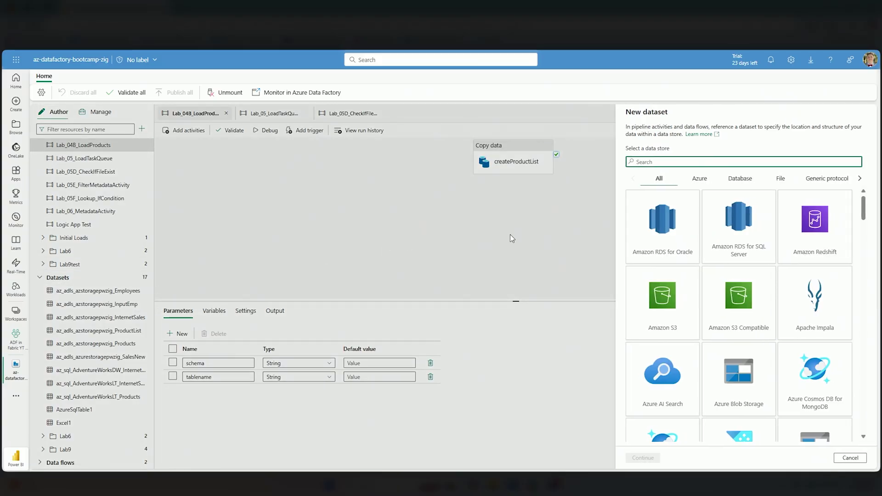
Step: Pick Azure Data Lake Storage Gen2 with DelimitedText format, then cancel and discard the draft
scroll(784, 249, down, 3)
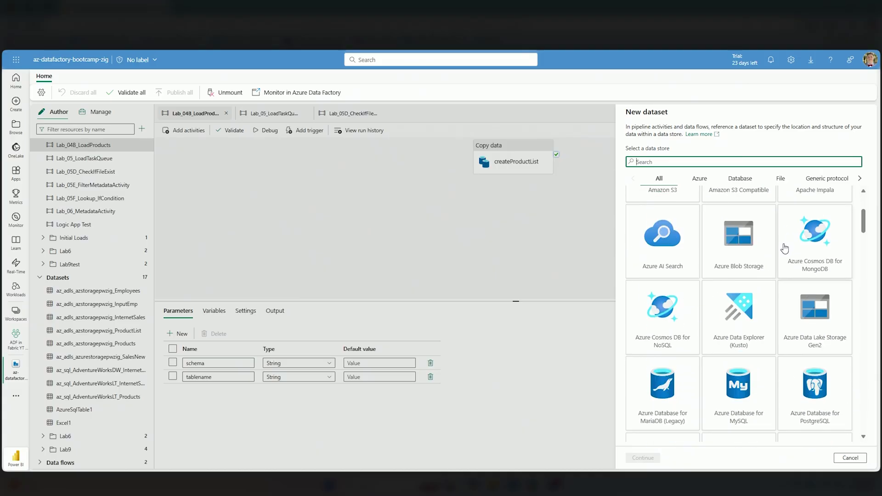
scroll(784, 248, down, 1)
scroll(754, 291, up, 3)
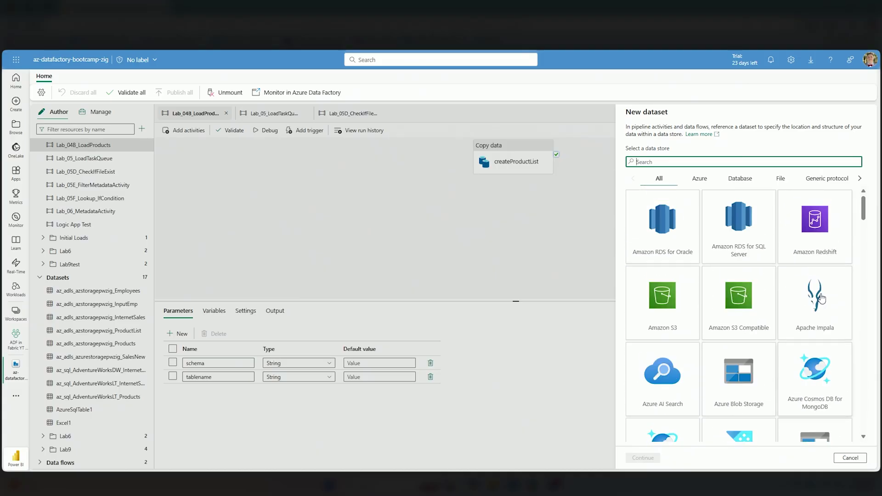
scroll(808, 367, down, 1)
click(825, 357)
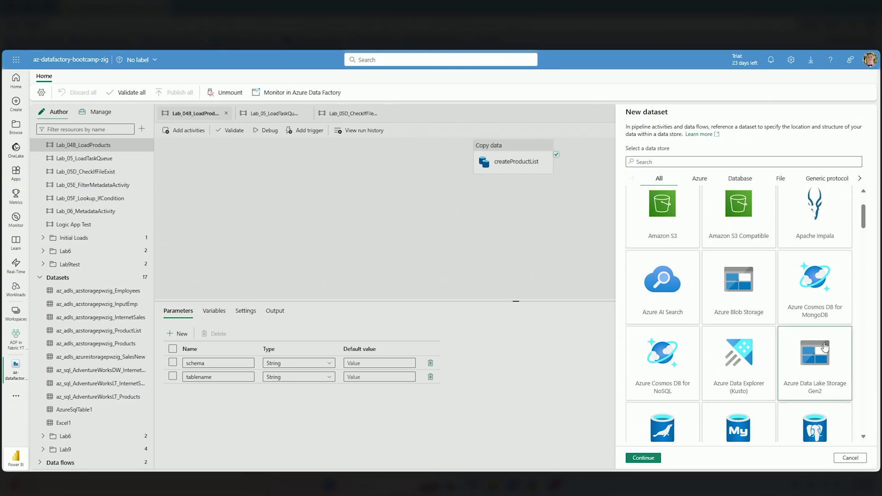
click(643, 458)
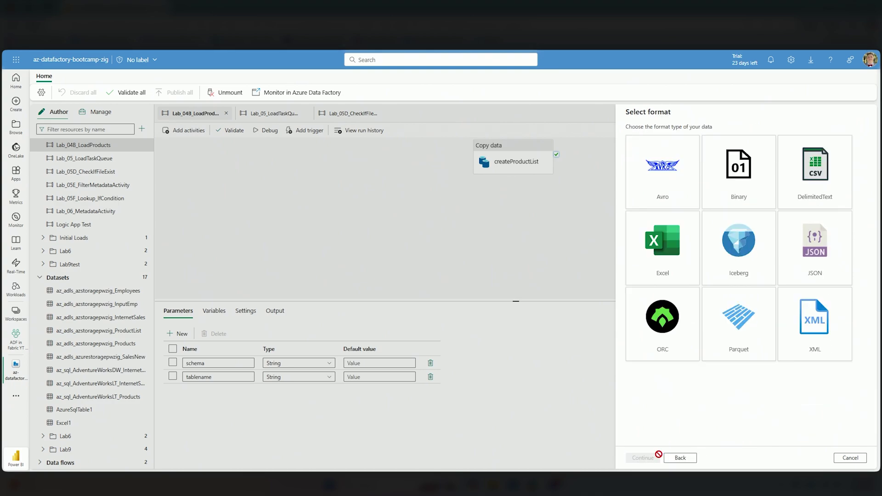
click(797, 235)
click(643, 462)
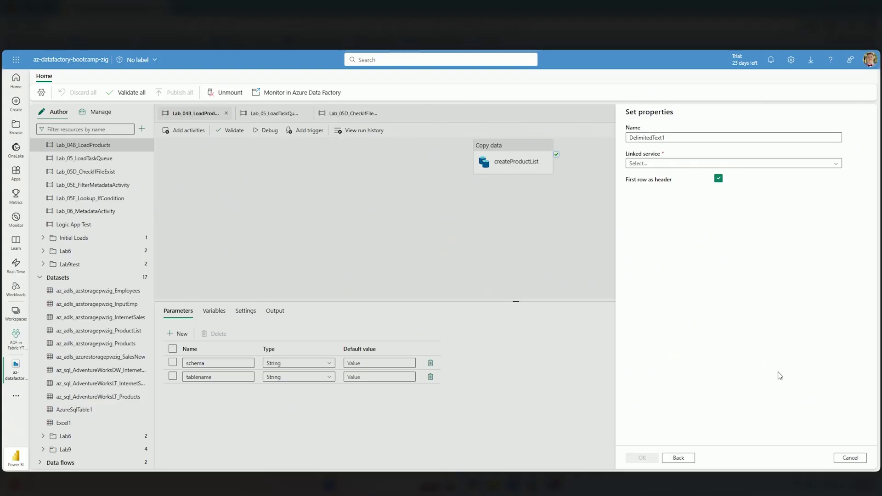
click(851, 458)
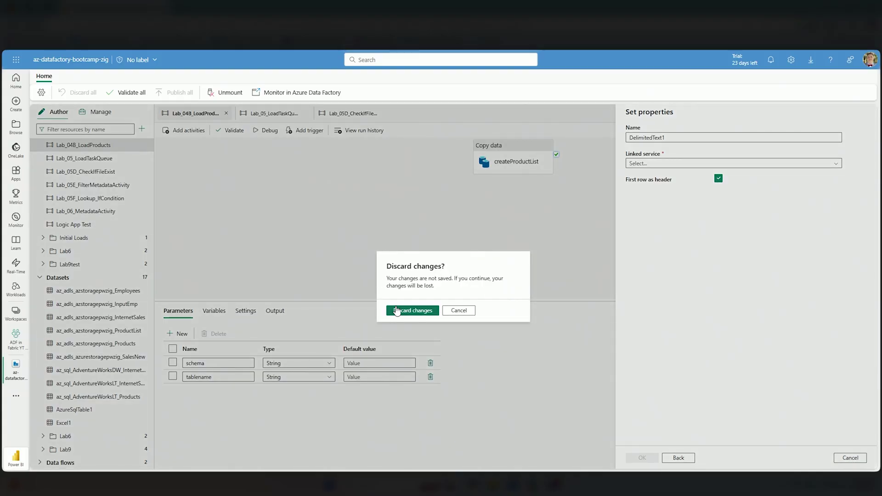
click(412, 310)
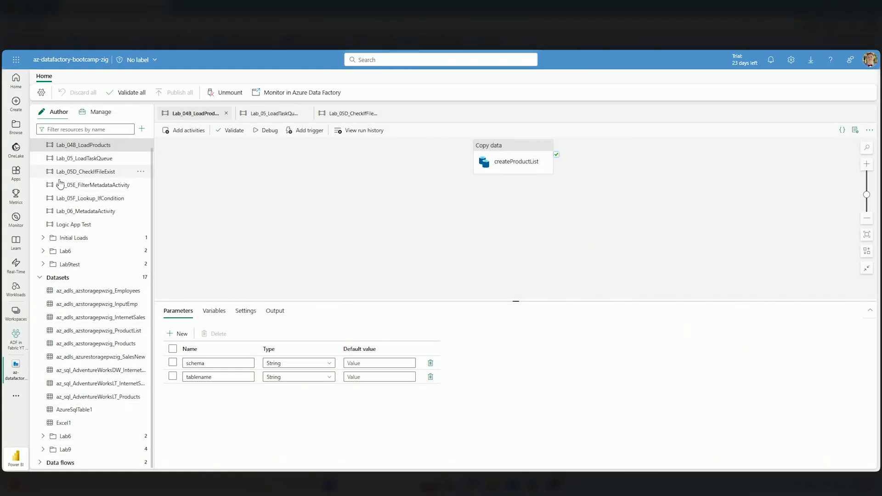
Step: Collapse Pipelines and Datasets, and expand Data flows to show LookupProduct and SalesByProductZIG
scroll(46, 180, up, 1)
click(44, 144)
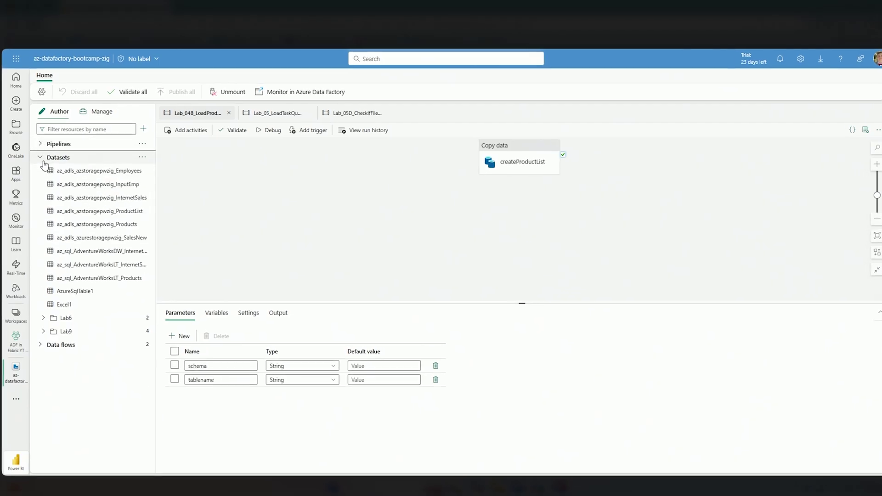
click(45, 157)
click(46, 172)
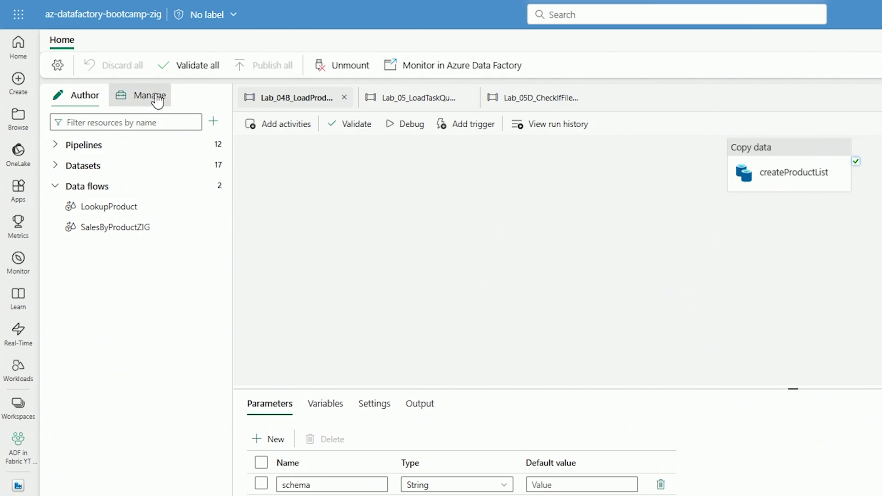
Step: In Manage, check the linked services, then list the factory's three integration runtimes with their status
click(142, 95)
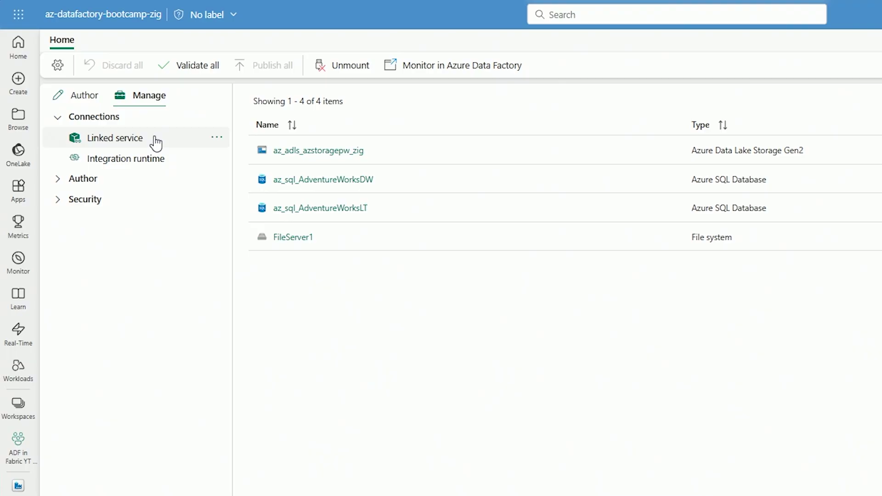
click(154, 158)
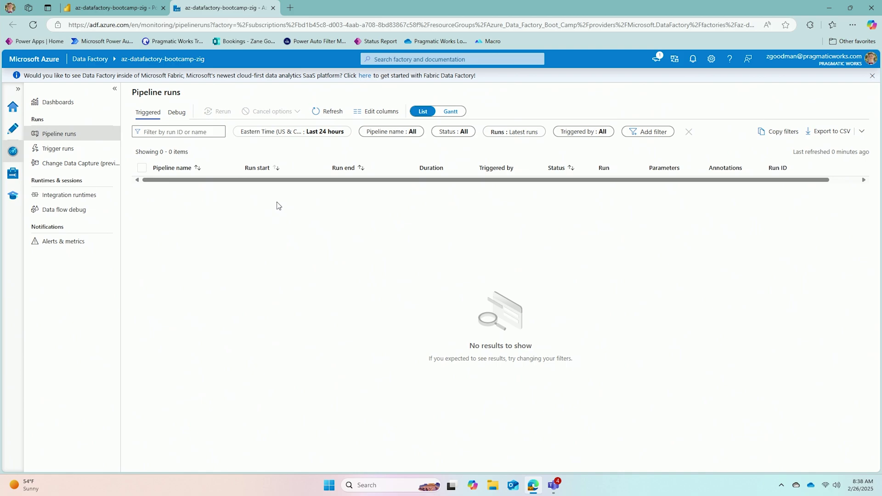
Step: Show the integration runtimes from the ADF Monitor page, then go back to the Fabric workspace tab
click(69, 195)
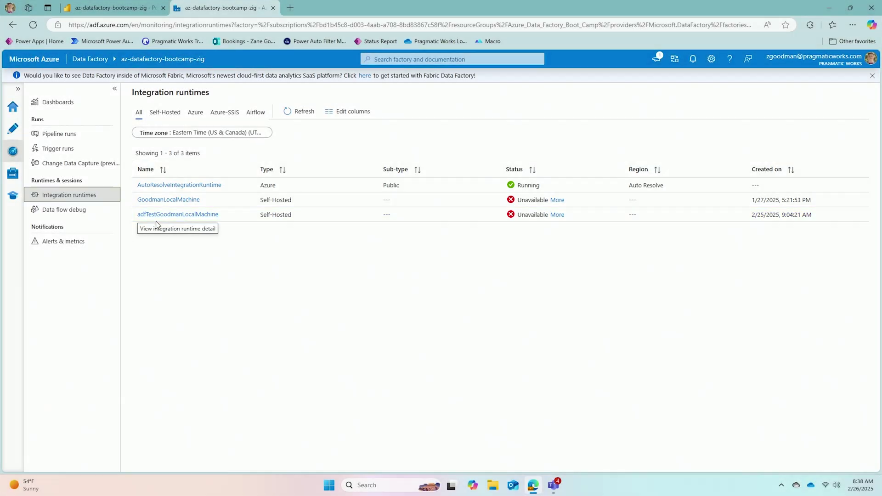
click(110, 7)
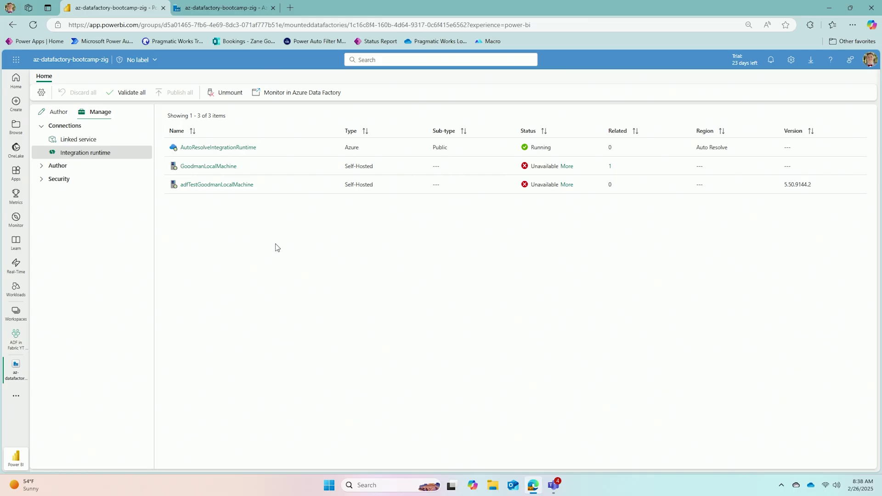